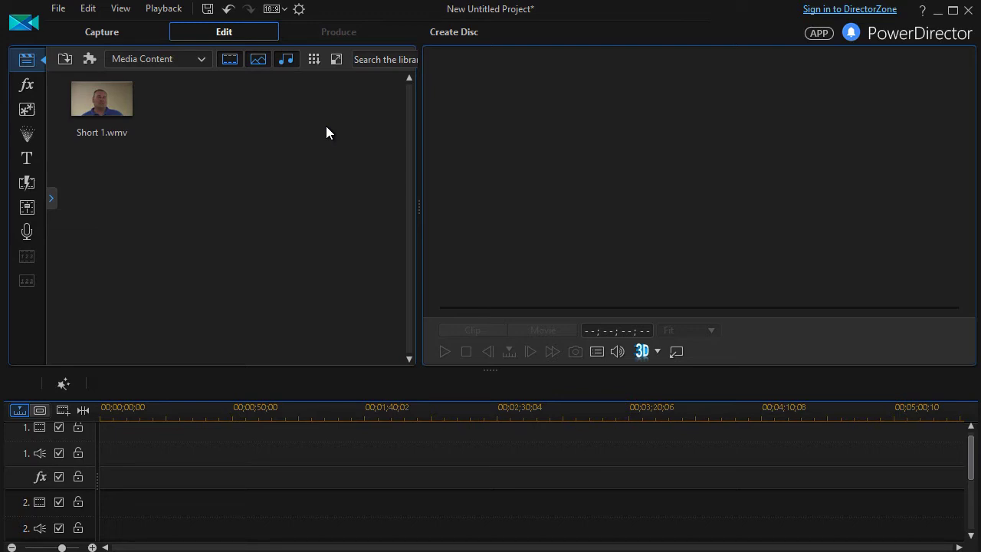
- Place the Default title template at 00;00;00;00 on track 2 and open it in Title Designer
click(29, 160)
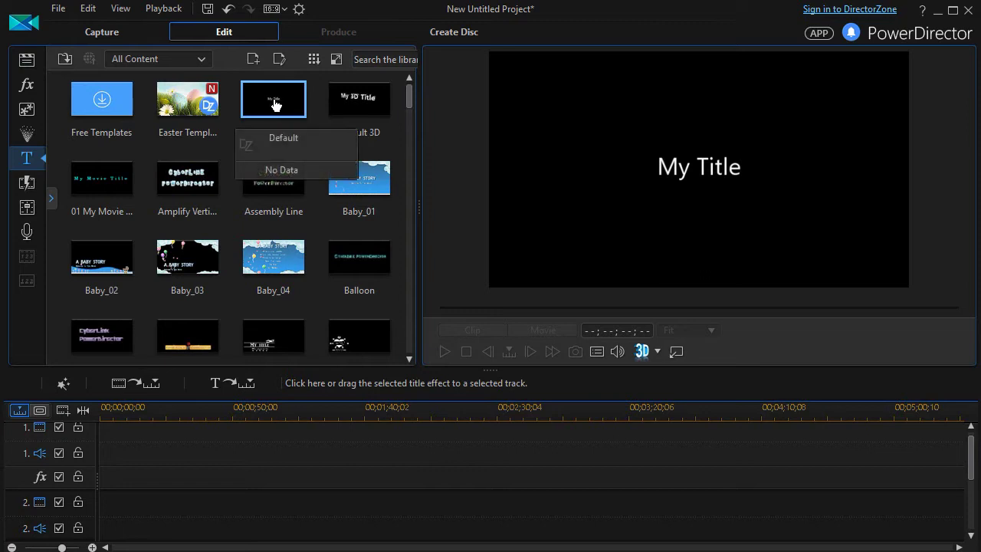
drag(276, 105, 154, 518)
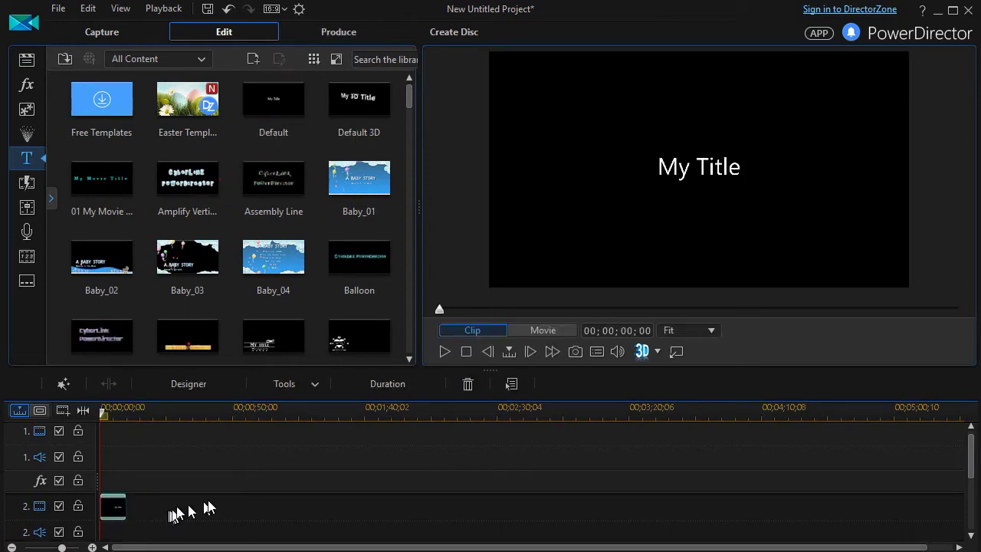
double_click(115, 508)
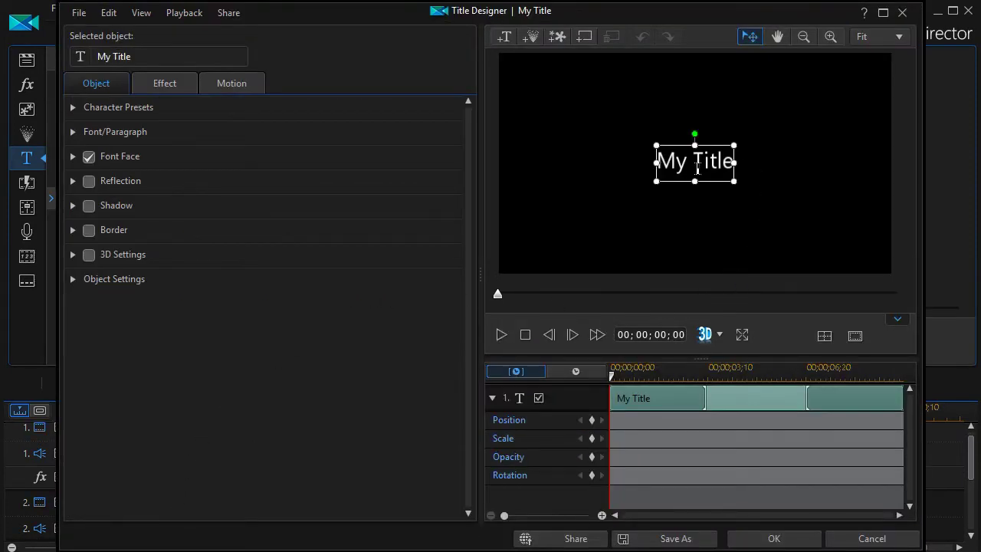
- Apply the pink italic character preset to My Title and enlarge the title text
click(73, 110)
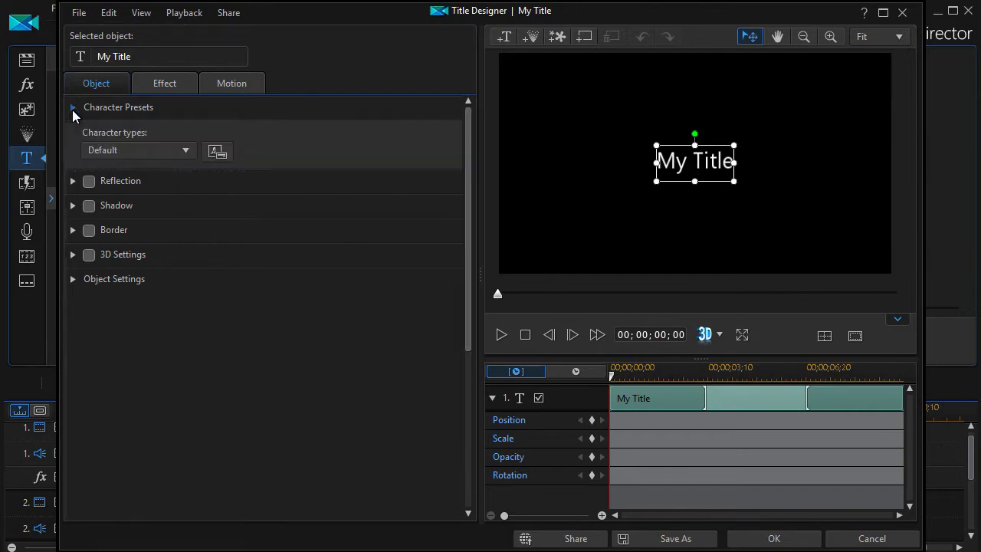
click(111, 465)
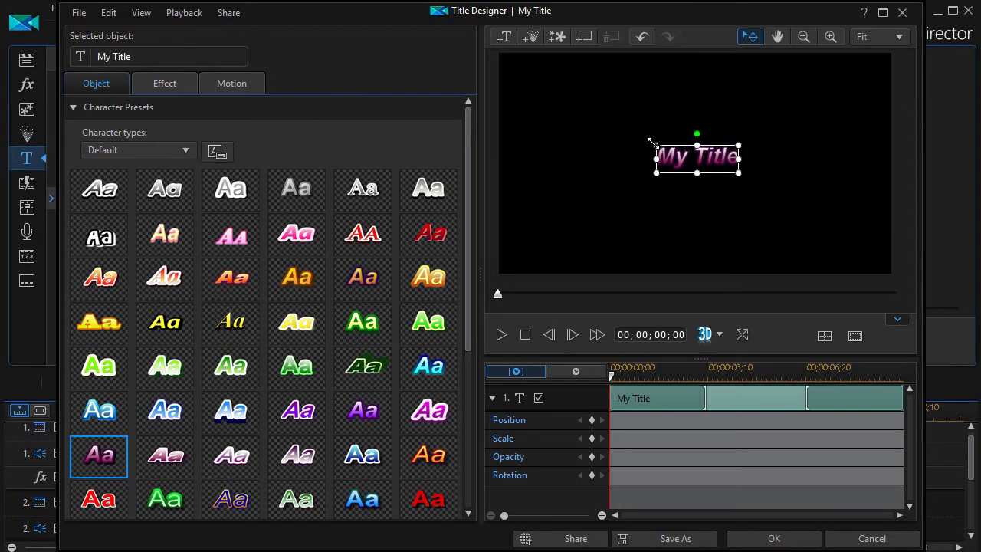
drag(656, 146, 536, 74)
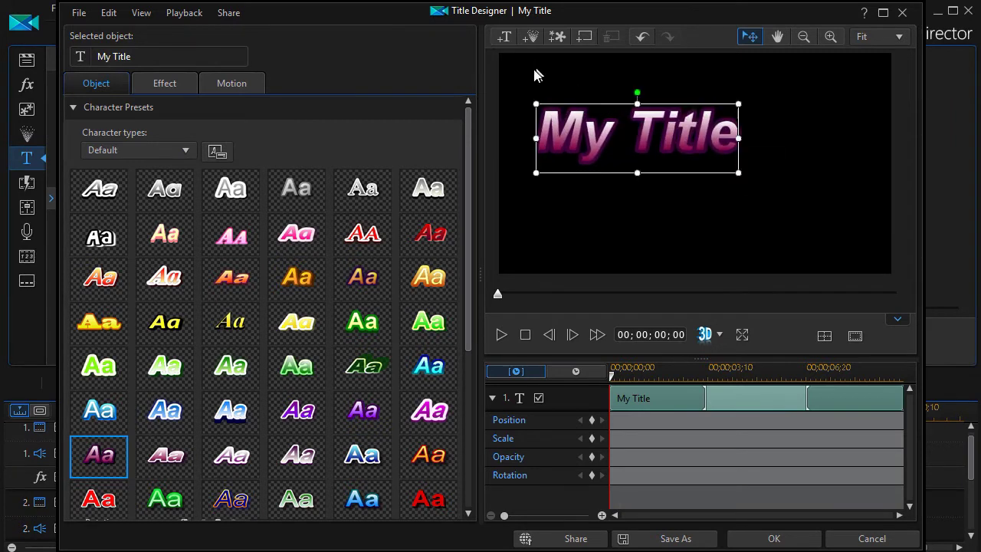
click(73, 107)
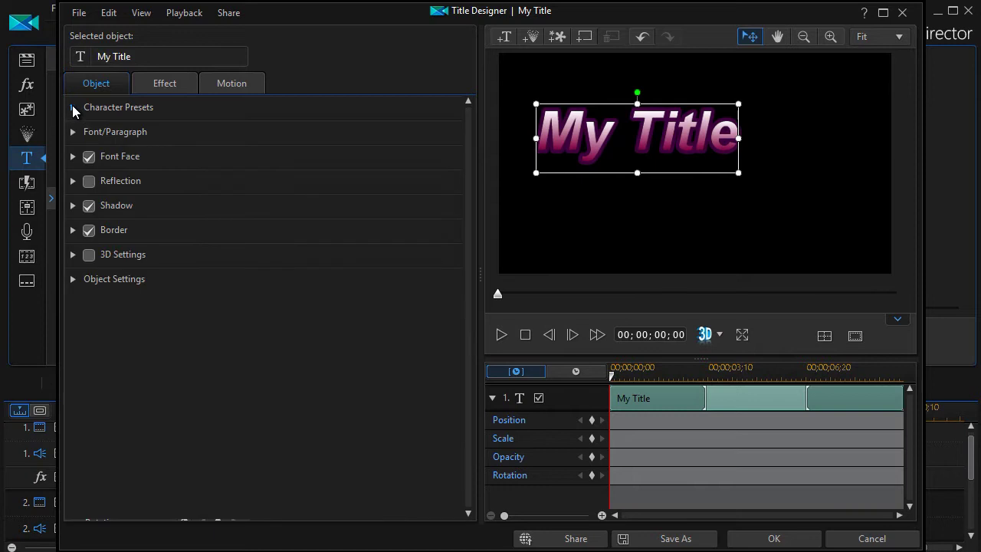
click(559, 37)
- Insert the cap.jpg image into the title and move it to the upper-right corner
double_click(405, 369)
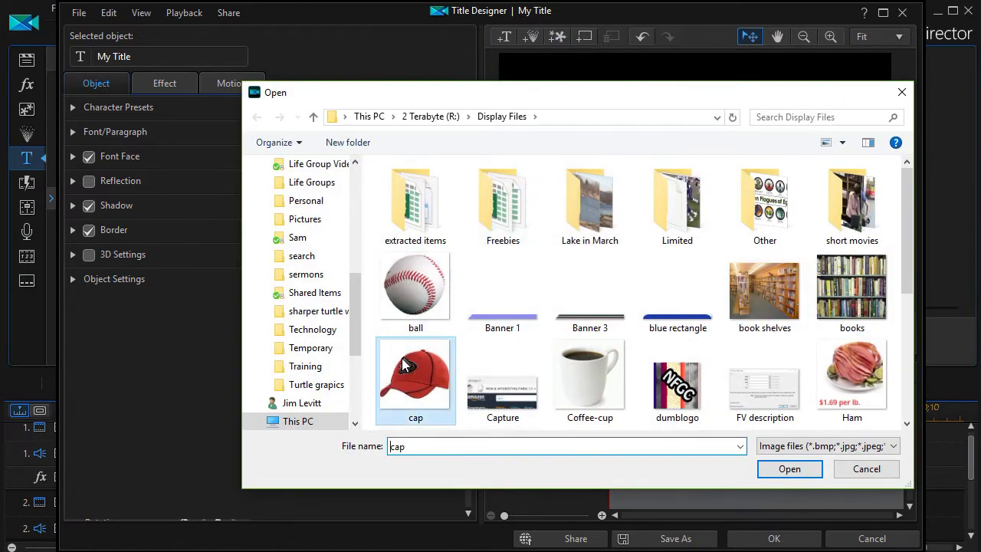
drag(716, 199, 812, 131)
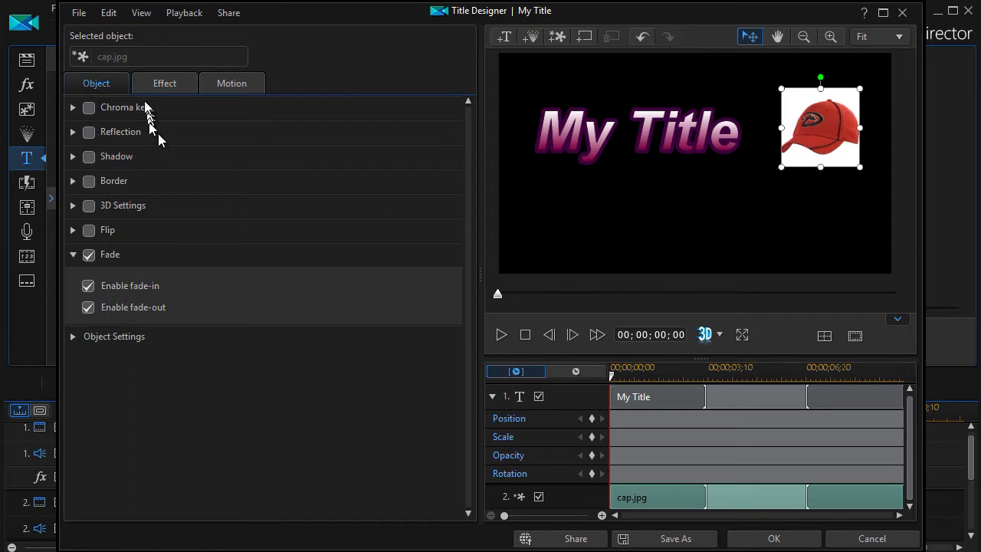
- Shorten the cap.jpg fade-in so the image starts about 1;25 into the title
click(165, 86)
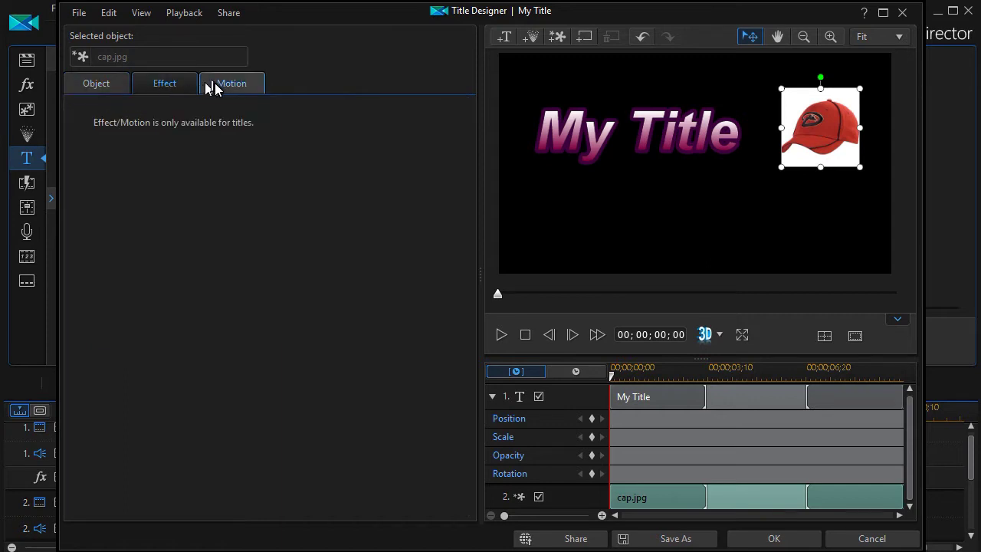
click(229, 86)
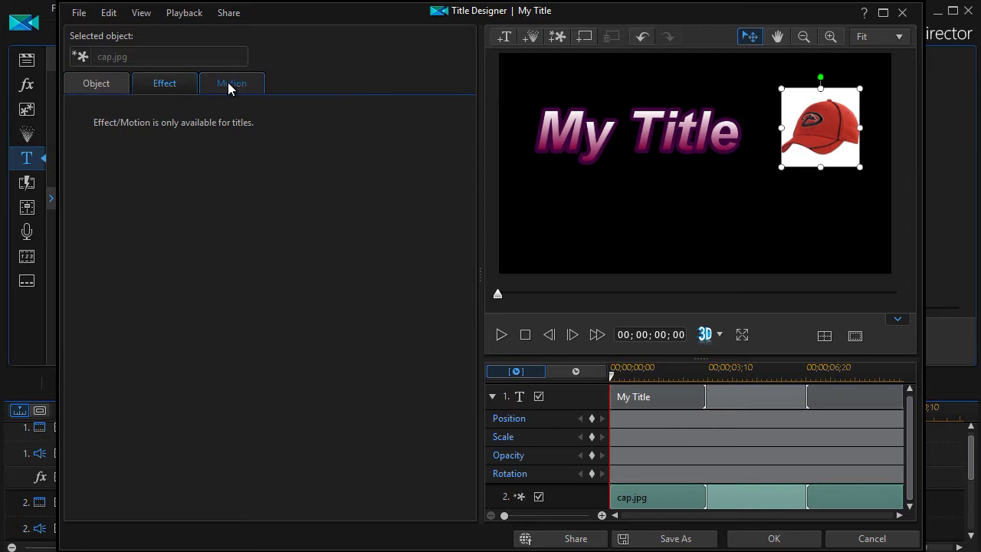
click(106, 85)
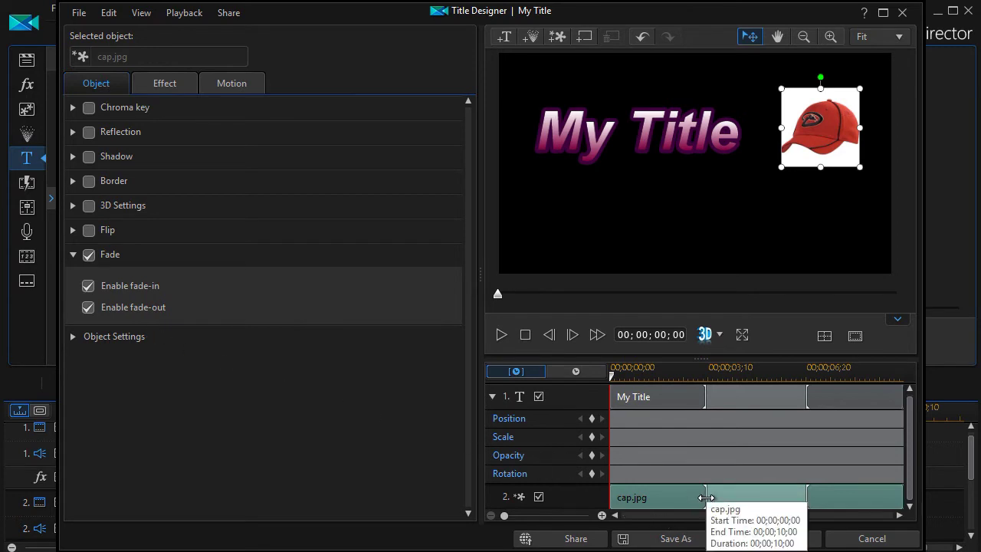
drag(706, 507, 664, 506)
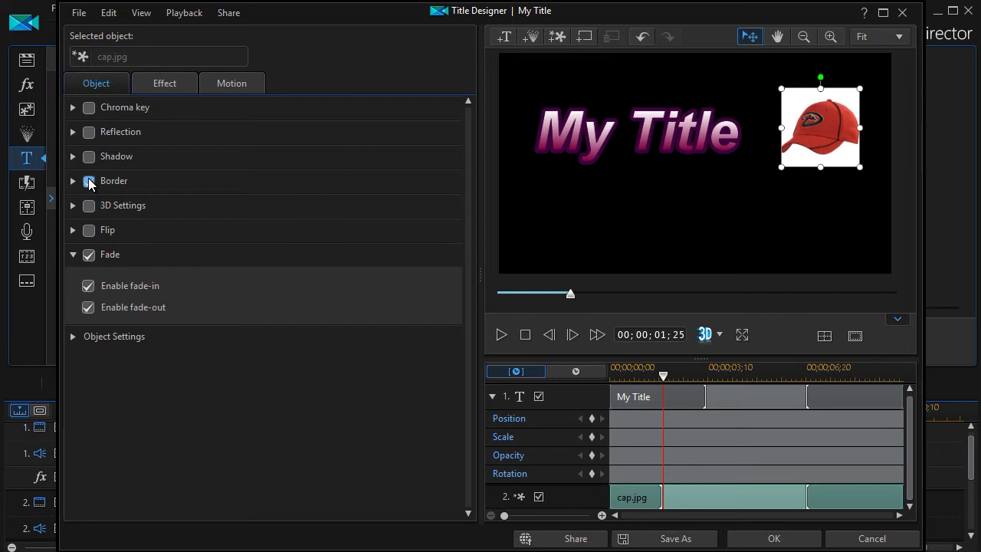
click(89, 181)
- Give cap.jpg a uniform bright green border with size 5
click(71, 181)
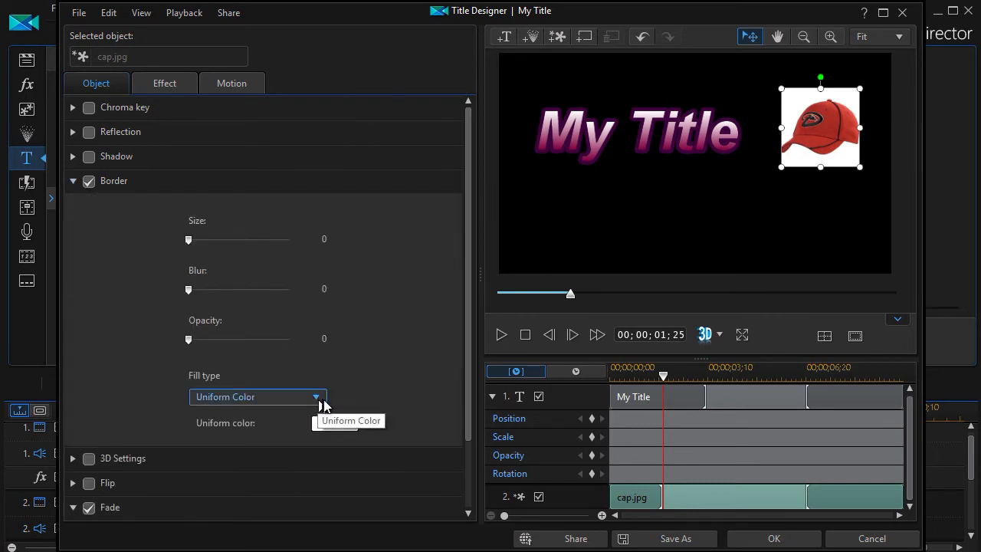
click(337, 428)
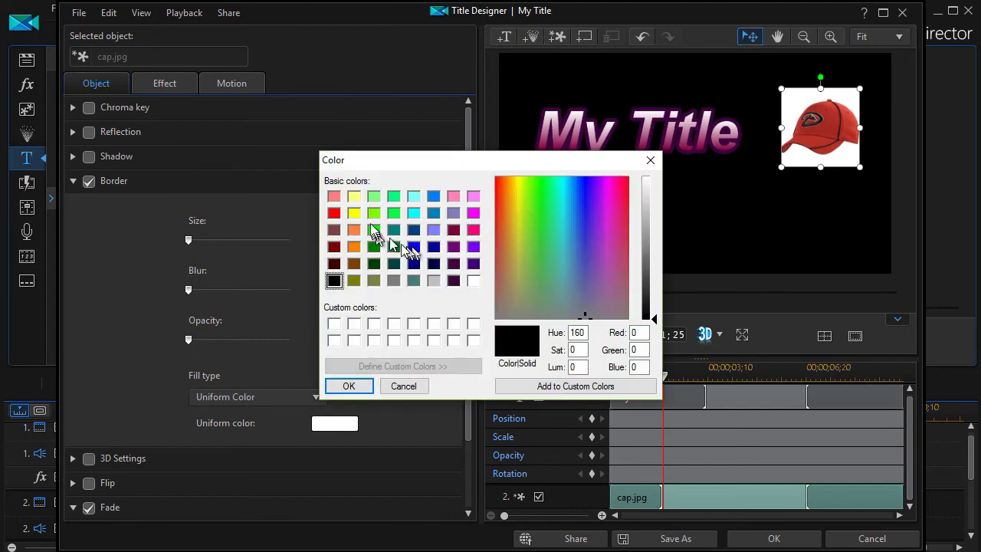
click(393, 212)
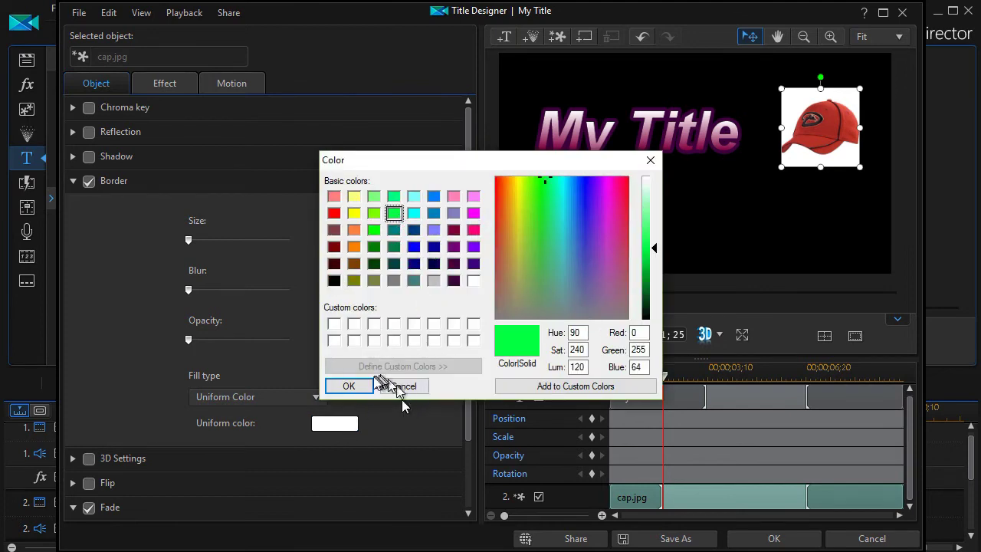
click(345, 385)
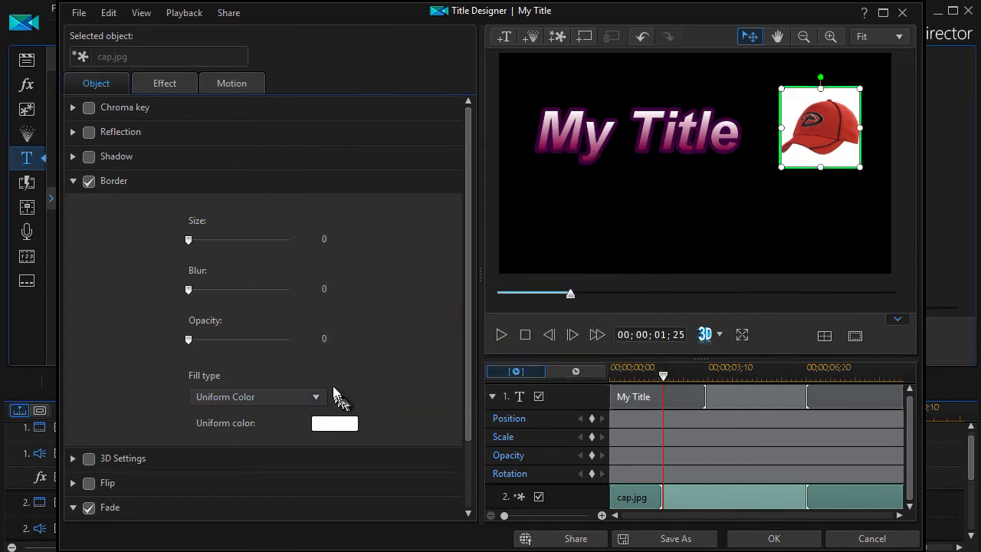
click(189, 240)
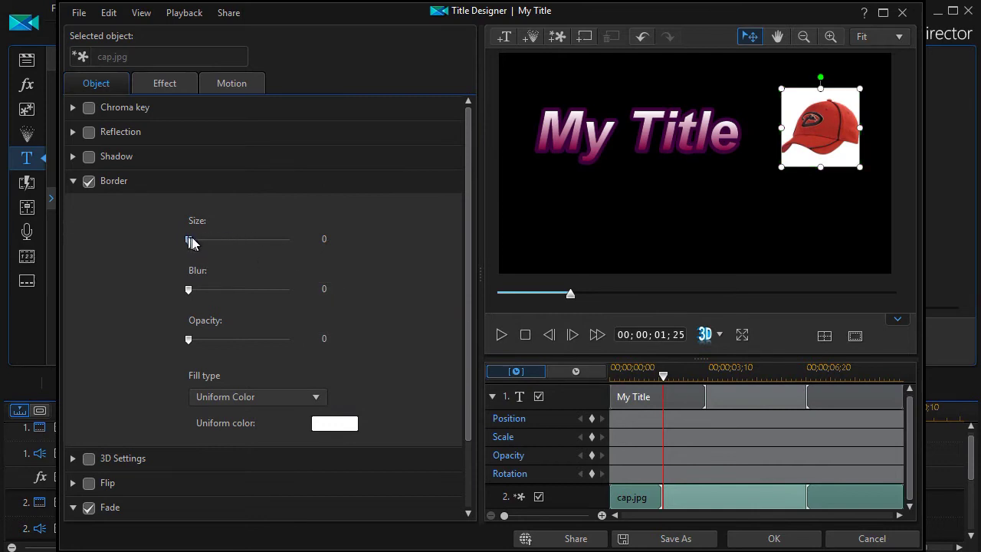
drag(191, 239, 237, 243)
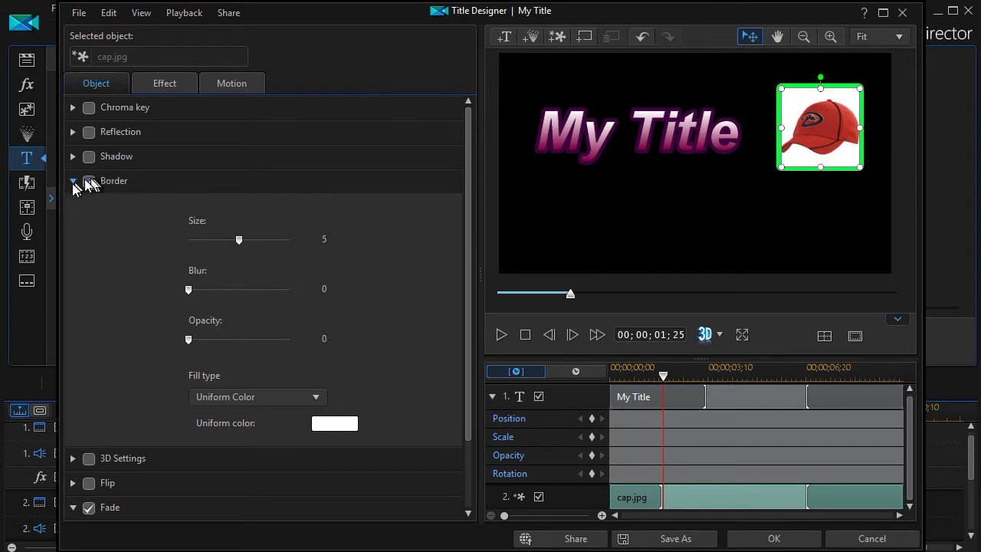
click(71, 182)
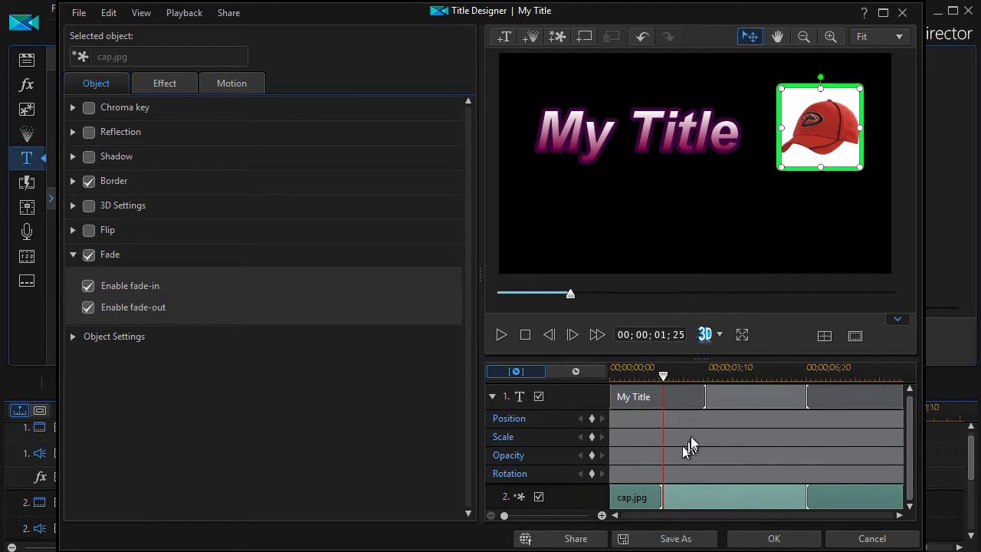
- Move the bordered cap.jpg image down and left, right beside the My Title text
drag(806, 149, 668, 157)
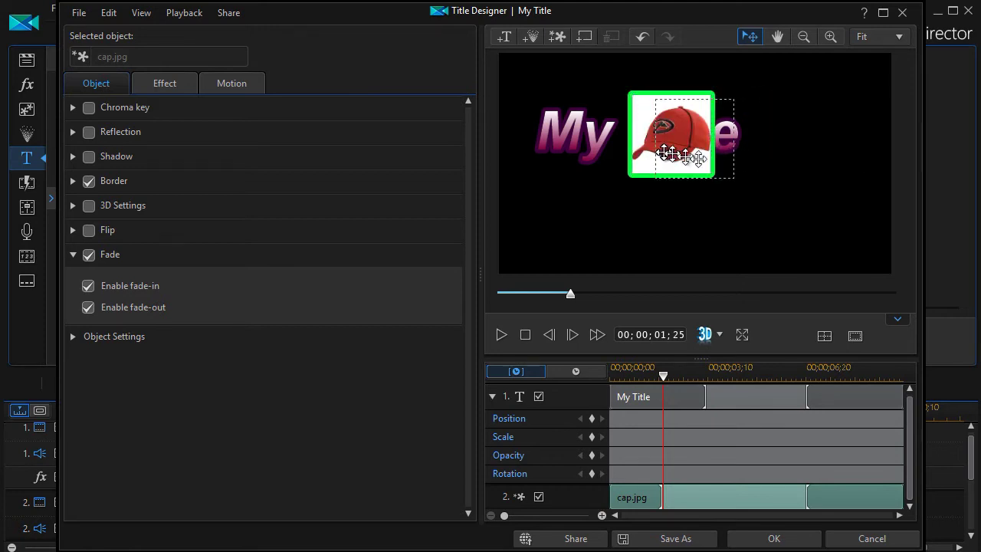
click(780, 162)
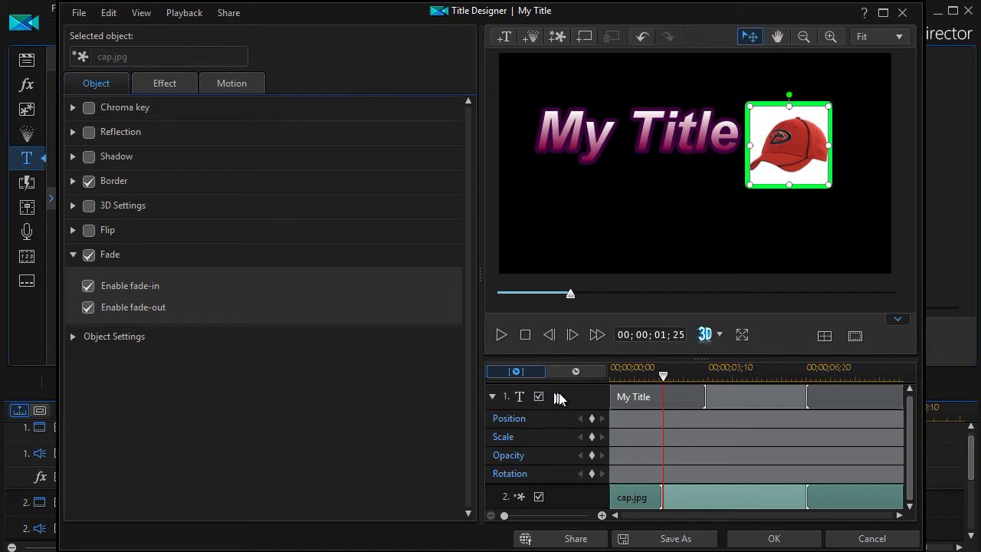
- Put the My Title layer below the cap image and nudge the title text higher
click(492, 397)
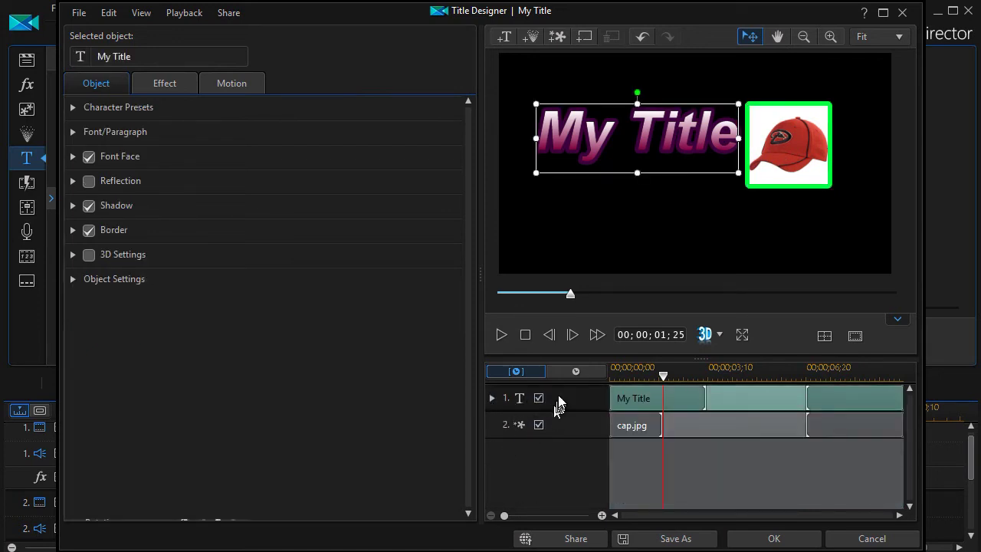
drag(557, 404, 559, 468)
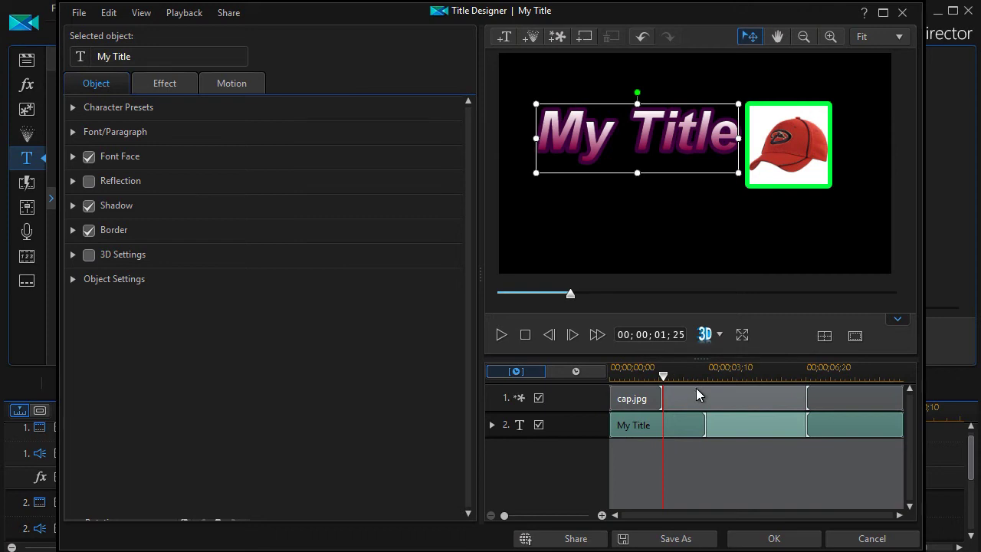
drag(587, 102, 572, 83)
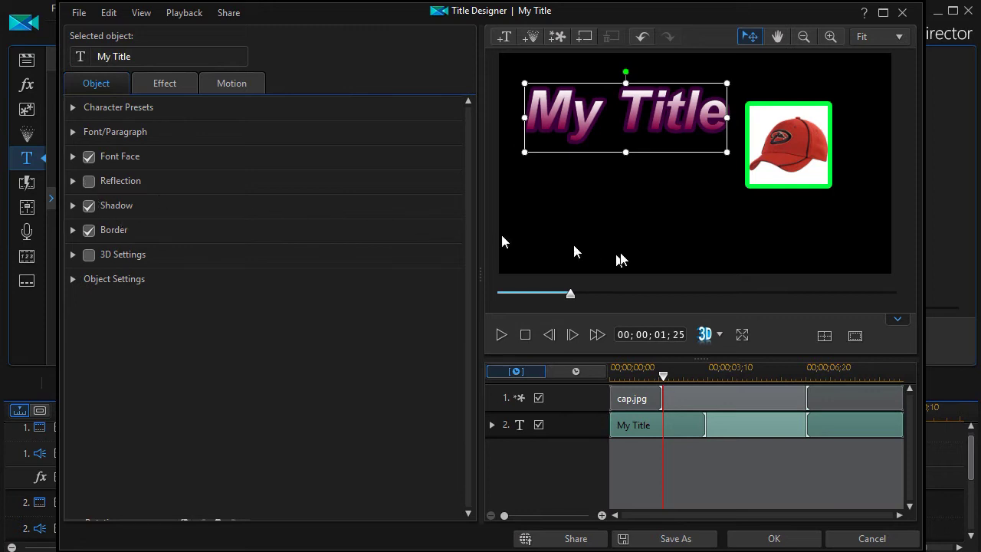
- Select the cap.jpg layer and close Title Designer, keeping the changes
click(493, 425)
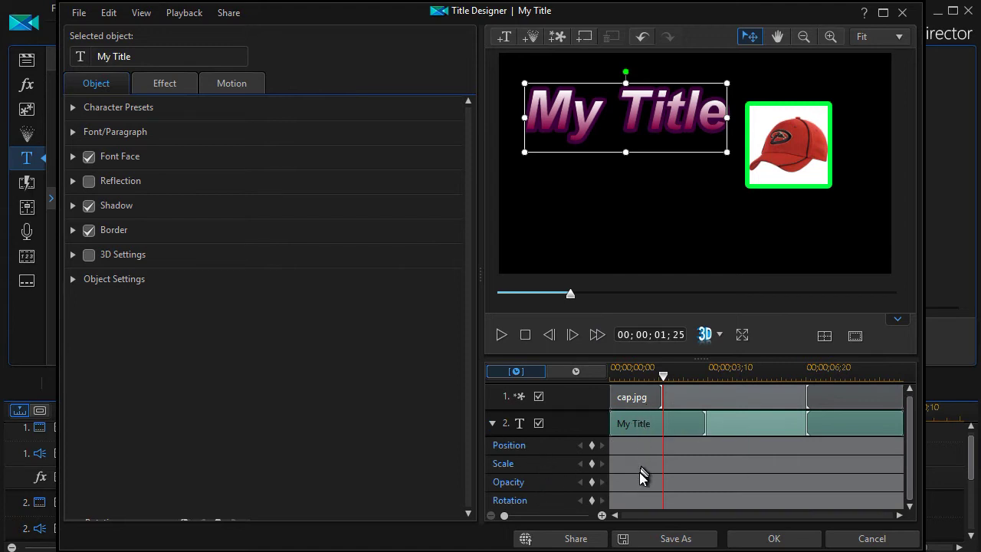
click(582, 395)
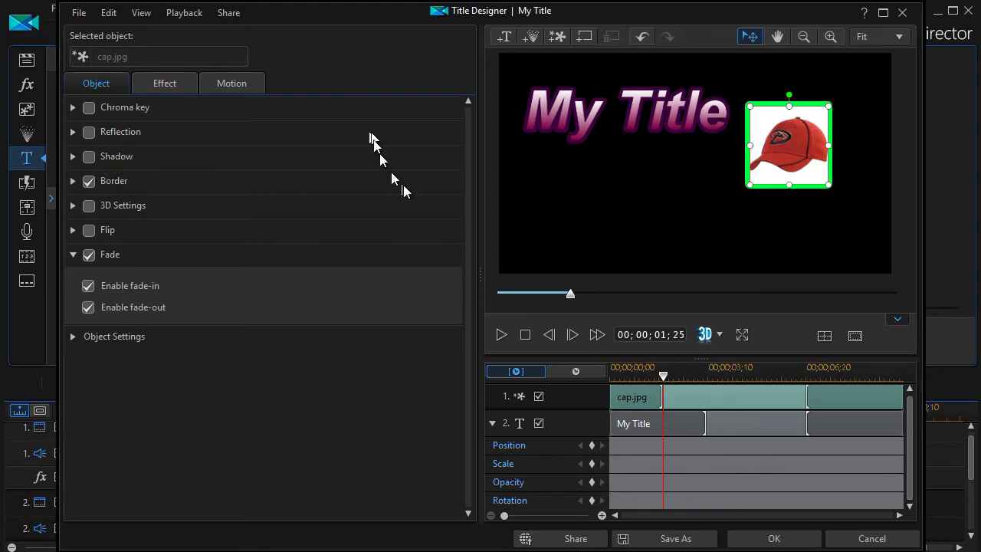
click(781, 538)
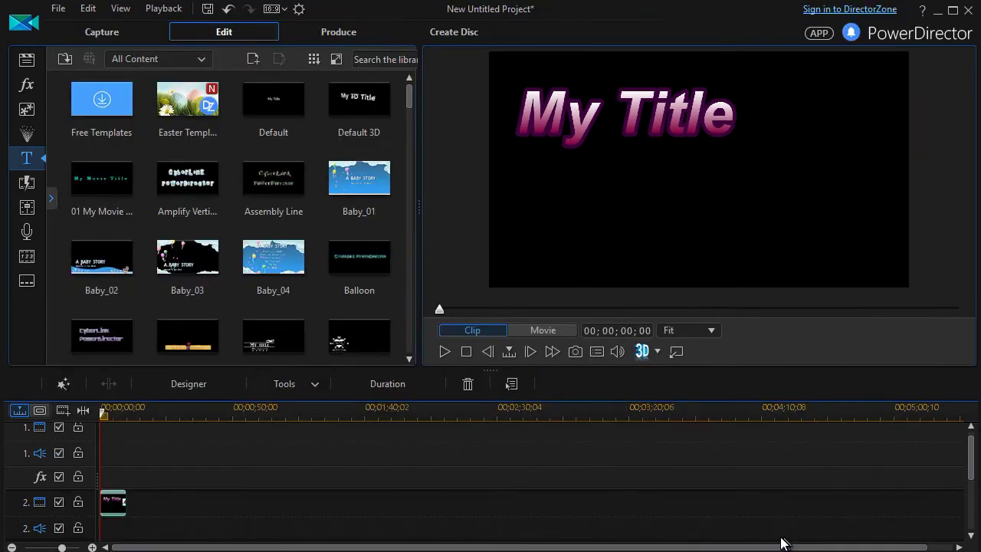
- Move the My Title clip up to track 1 and drop Short 1.wmv at the start of track 2
click(28, 64)
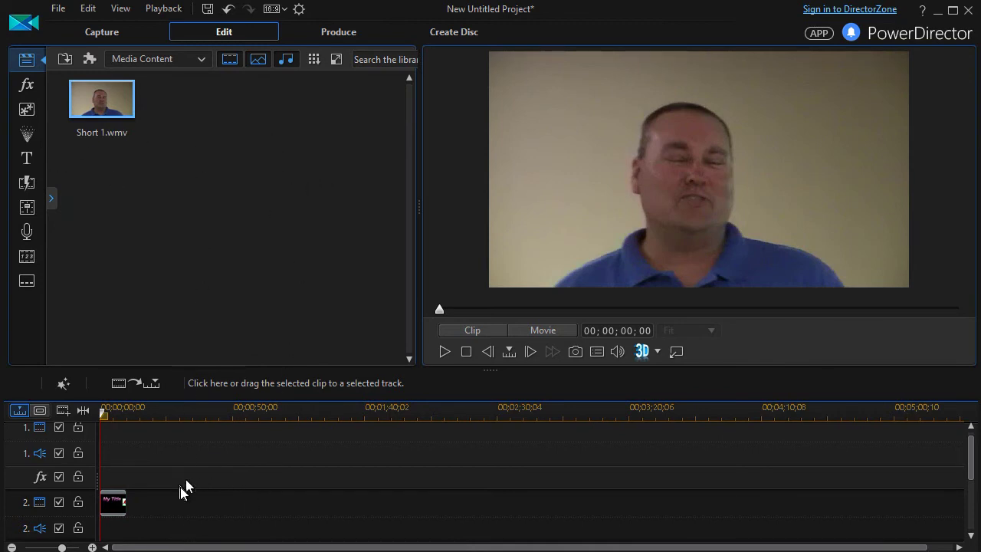
click(113, 508)
drag(114, 504, 123, 443)
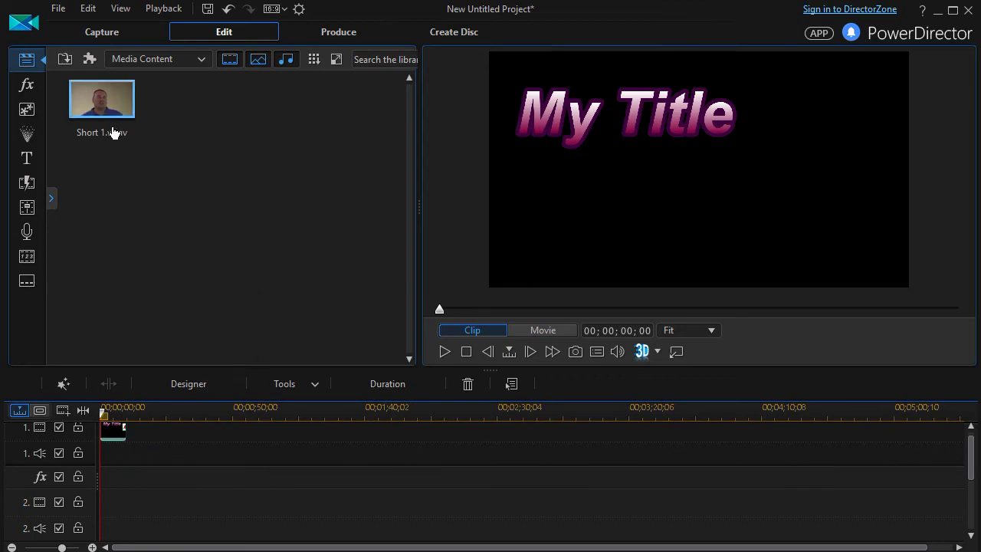
drag(96, 100, 73, 488)
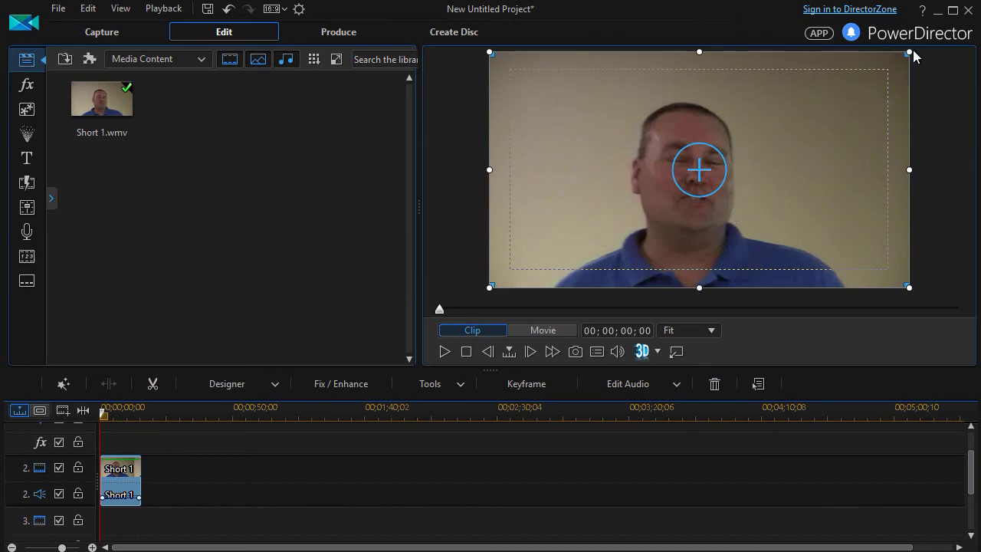
- Shrink the Short 1 video to a small lower-right inset and play back to check it
drag(909, 52, 613, 218)
drag(558, 270, 805, 229)
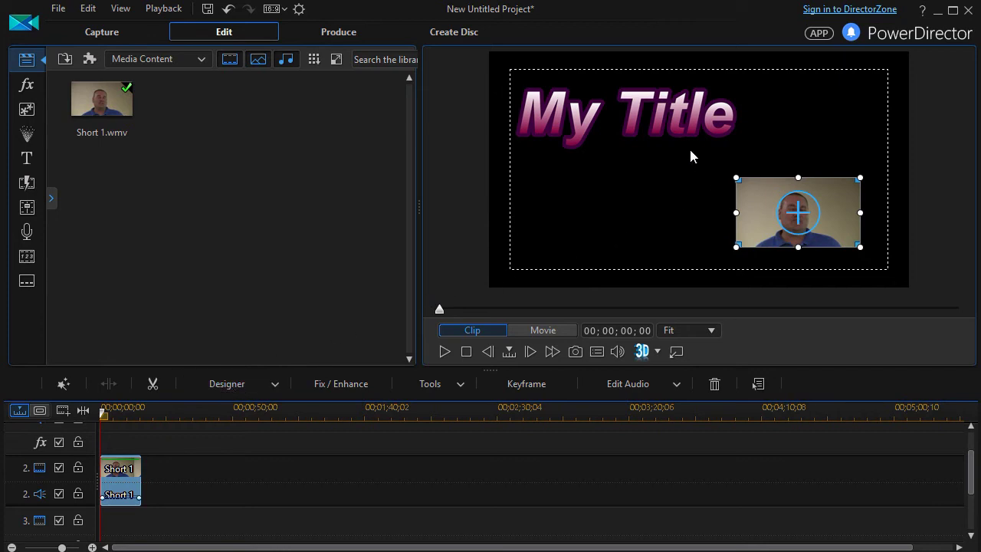
click(444, 351)
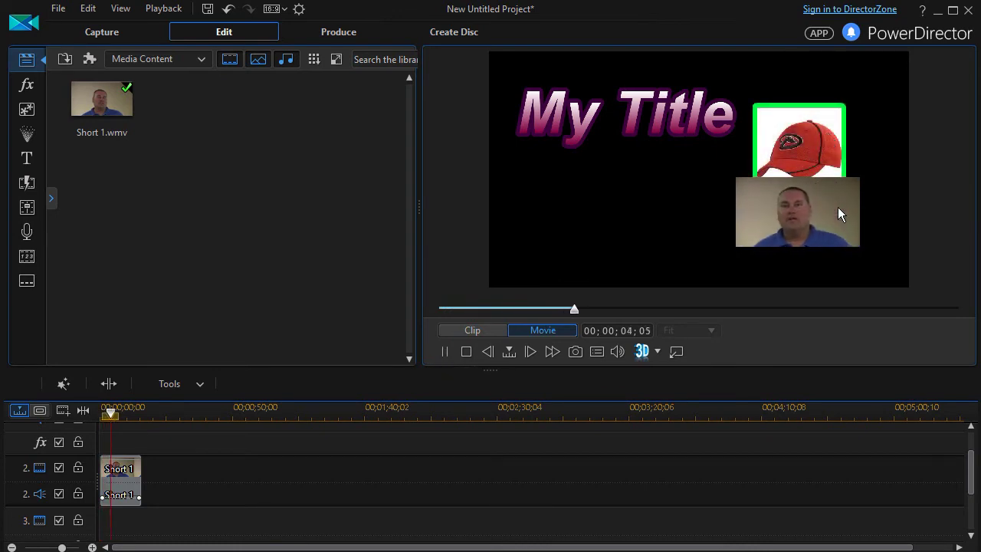
click(444, 352)
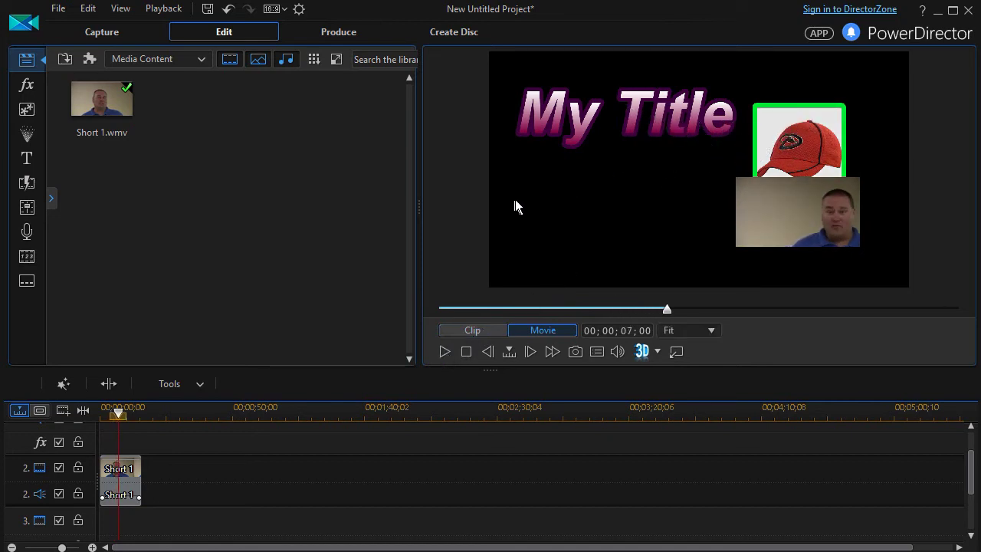
- Shift the Short 1 clip later on track 2, after the title, and return the playhead
drag(131, 487, 237, 487)
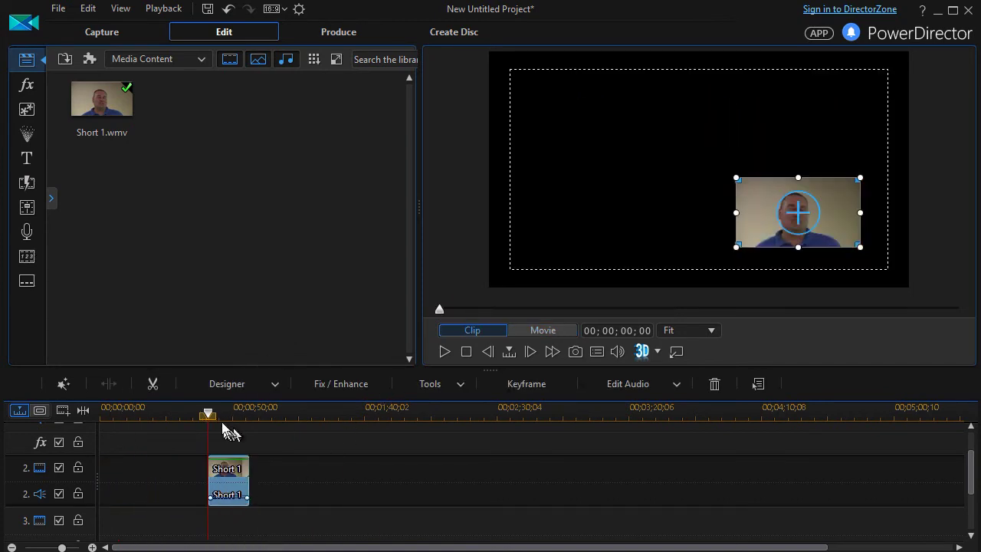
drag(208, 414, 128, 416)
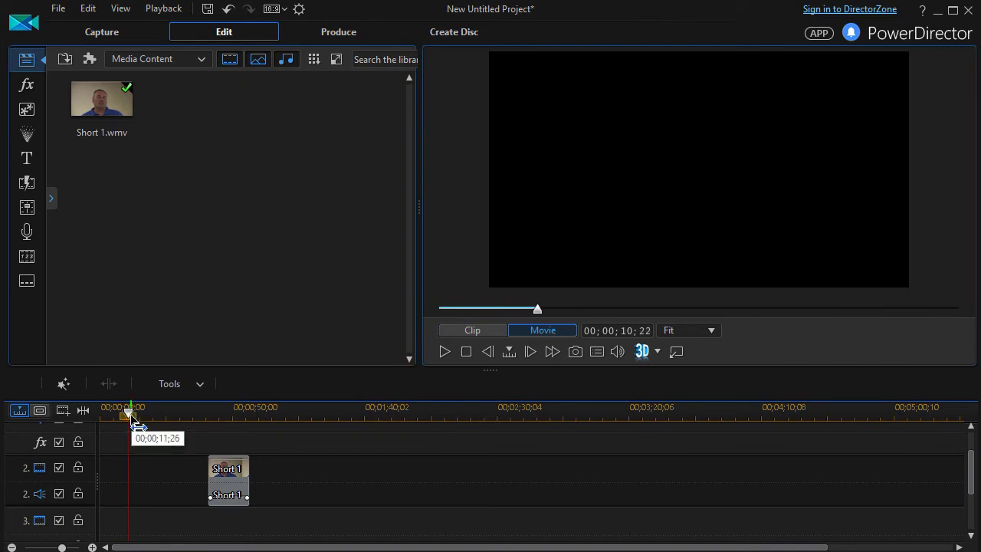
scroll(136, 434, up, 1)
- Open My Title in Title Designer and delete the cap.jpg image from it
double_click(121, 435)
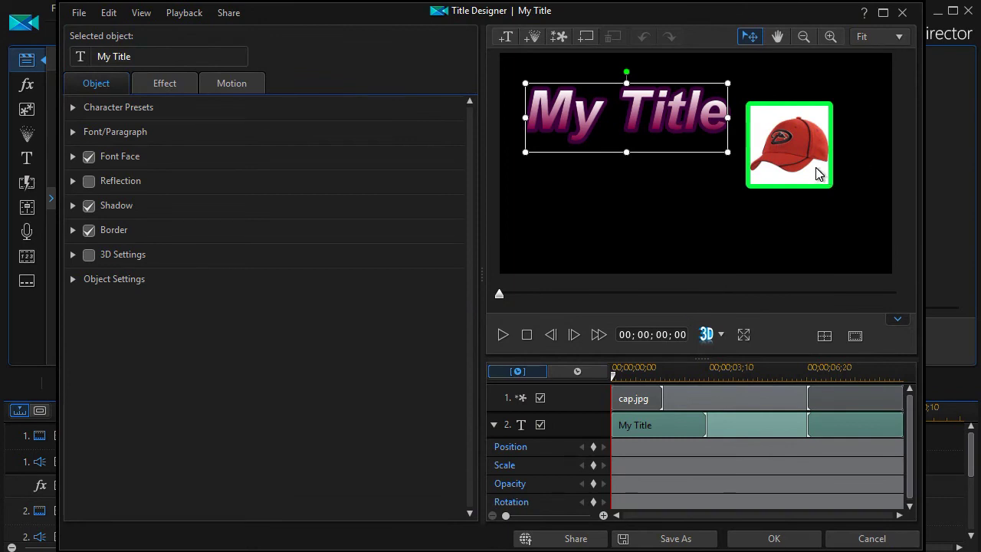
click(818, 175)
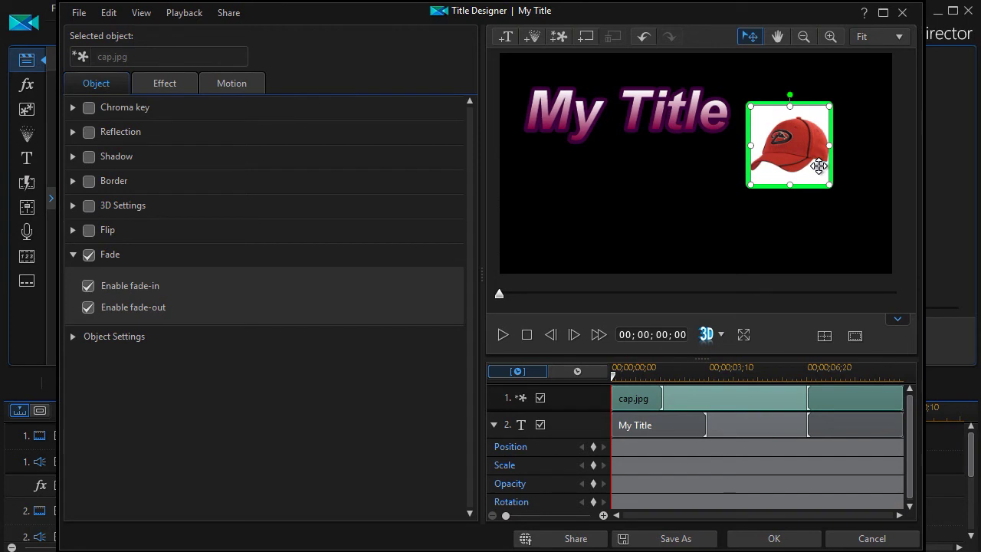
right_click(819, 166)
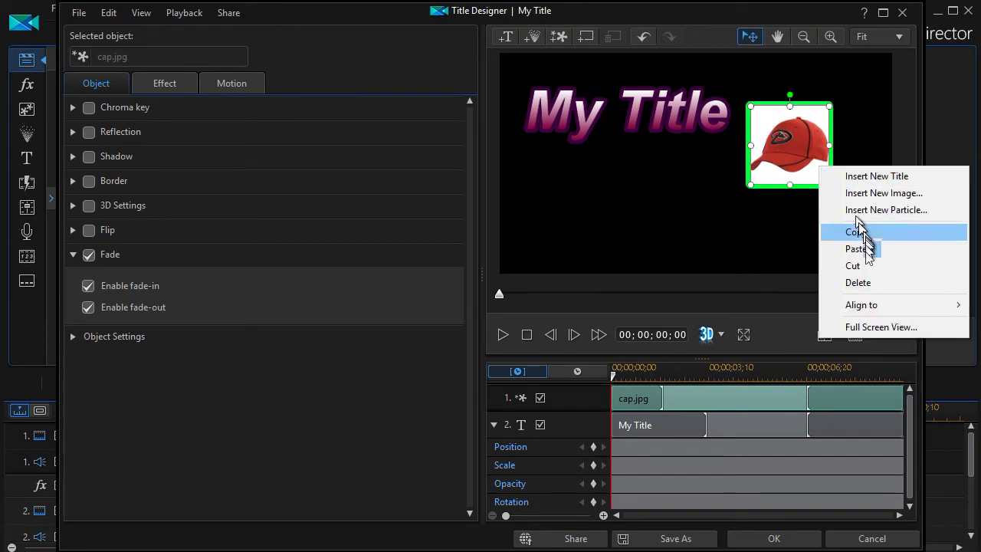
click(865, 282)
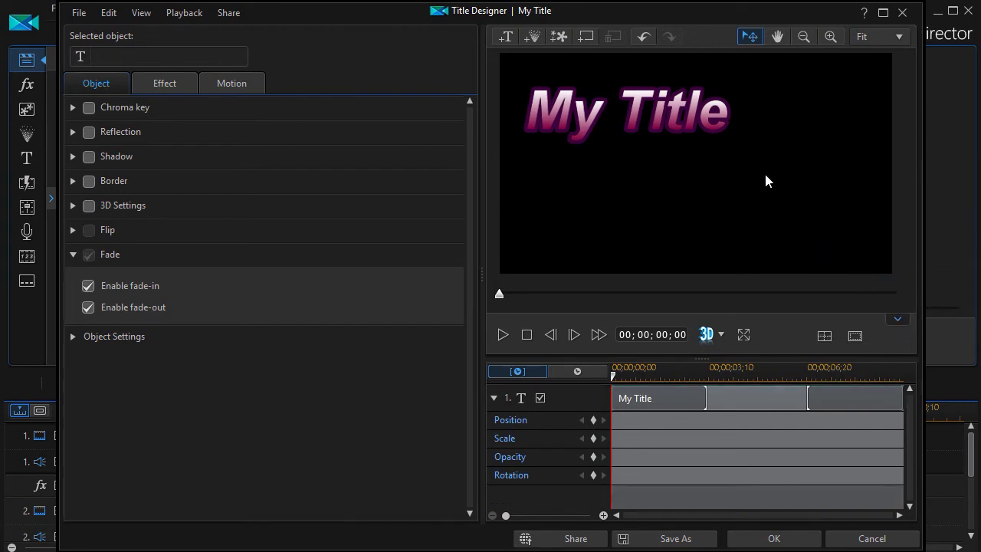
- Insert the Waterfront lakeside pier photo behind 'My Title', cropped to fill the frame
click(586, 39)
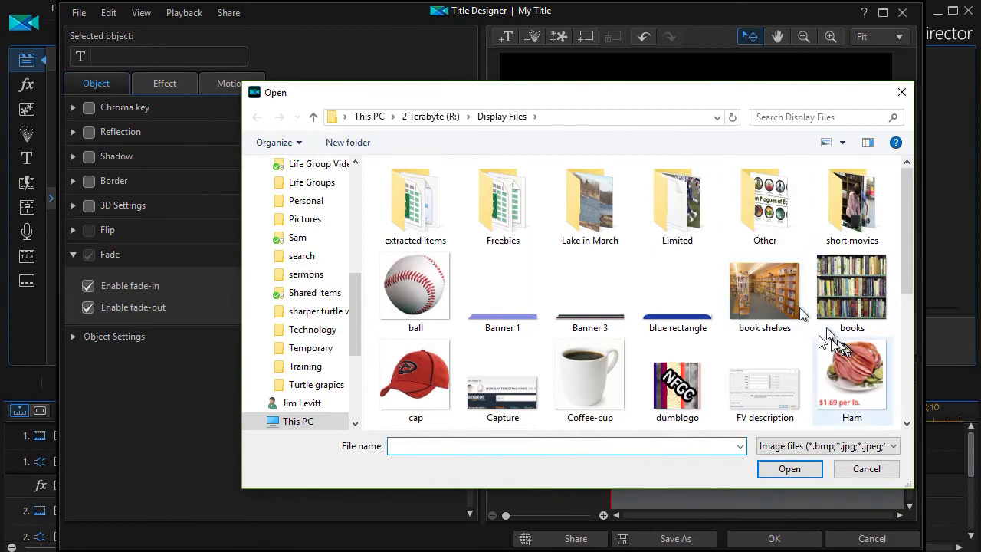
scroll(767, 307, down, 5)
double_click(848, 381)
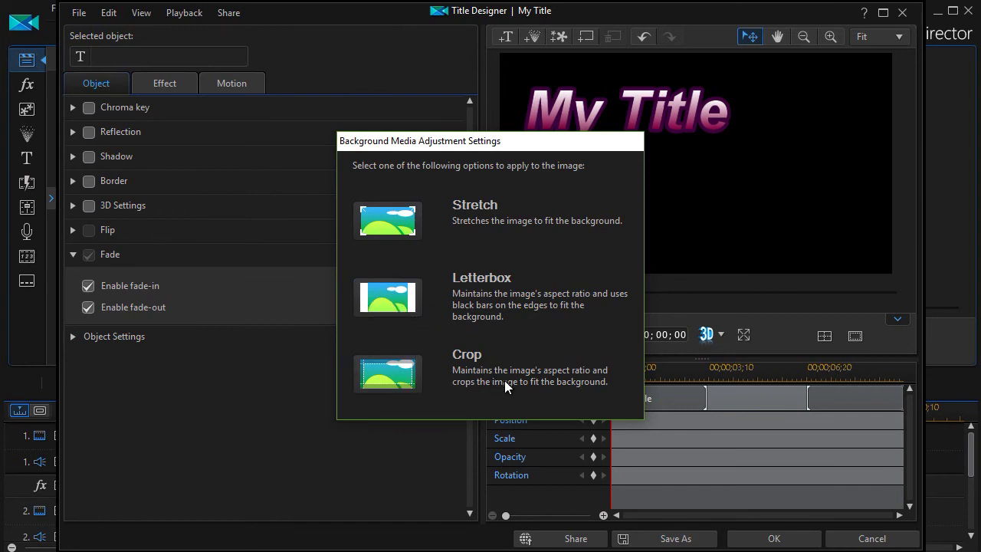
click(387, 378)
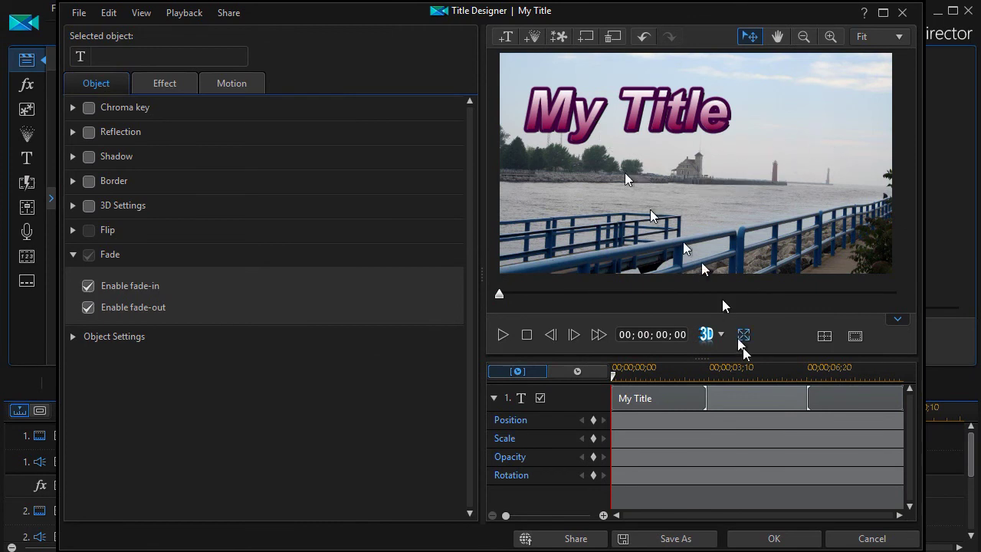
- Save the title, move the Short 1 inset near the timeline start, and select My Title
click(774, 538)
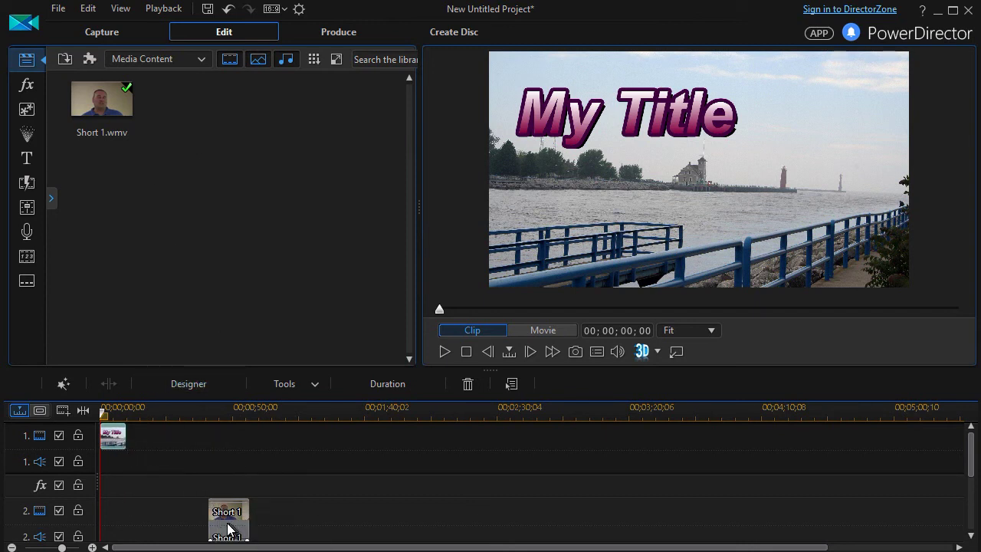
drag(228, 529, 158, 523)
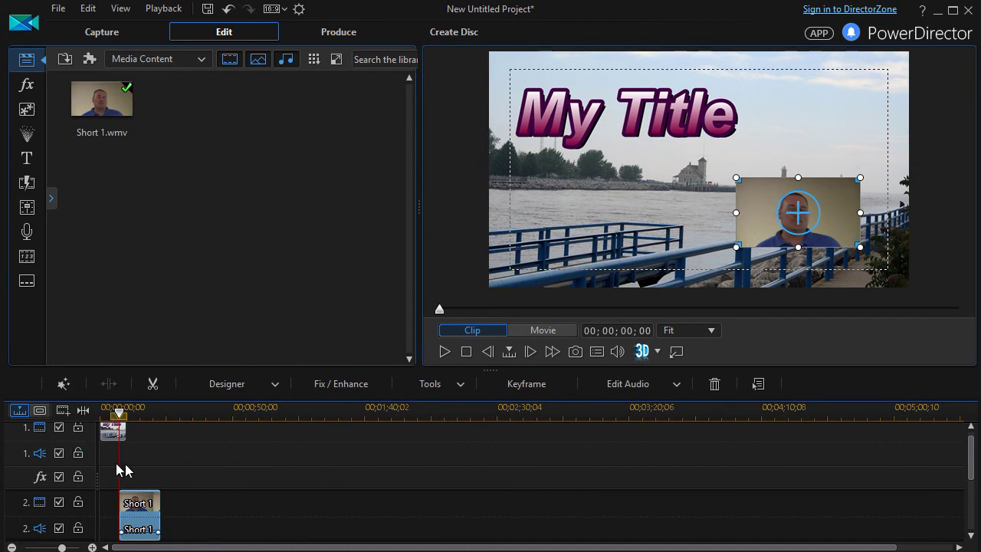
click(113, 432)
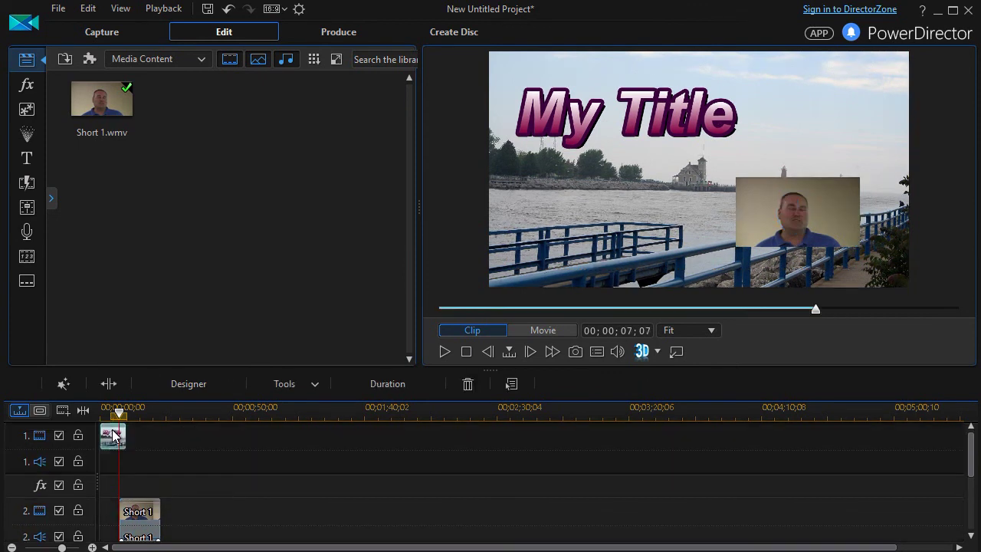
double_click(113, 435)
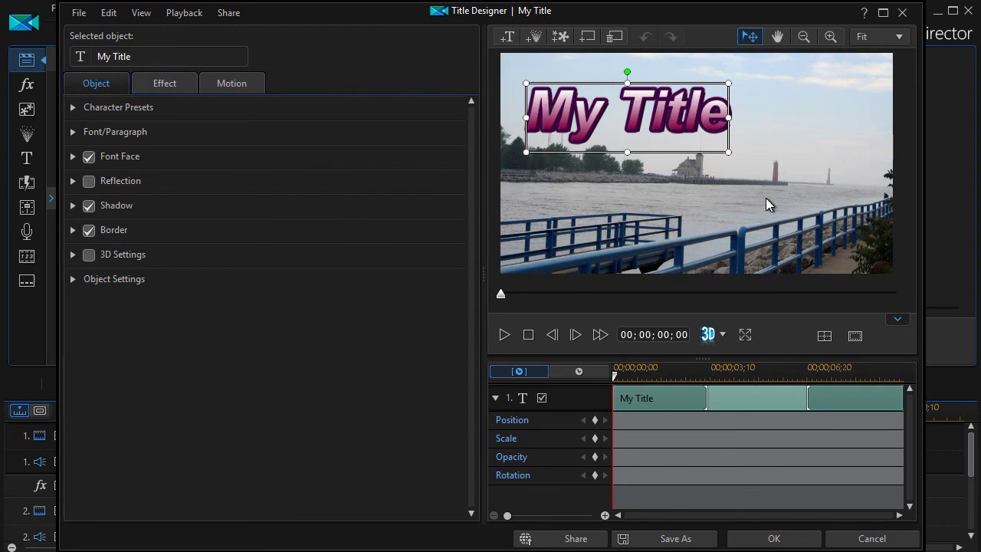
click(775, 539)
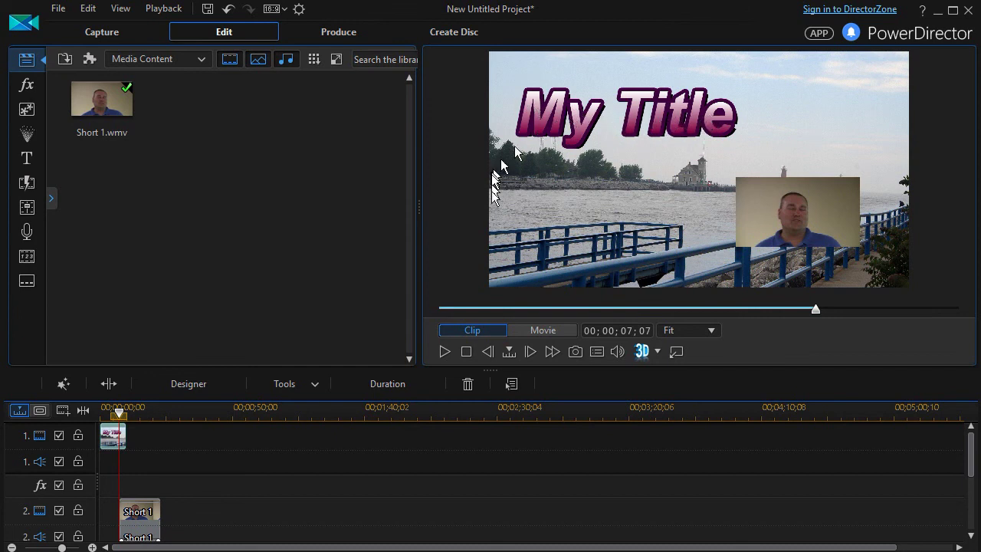
- Rewind the preview, play the movie from the start, and select the My Title clip
drag(817, 311, 447, 337)
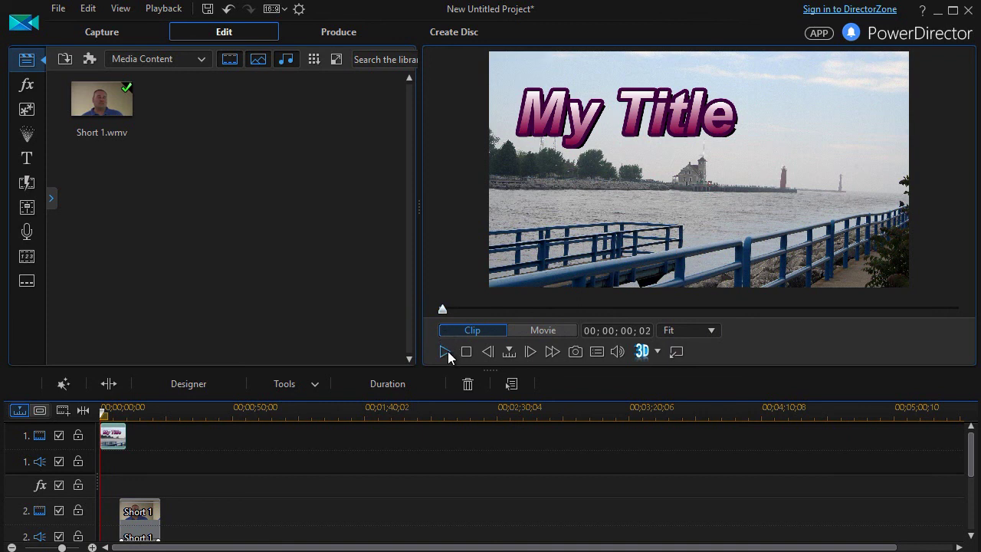
click(445, 351)
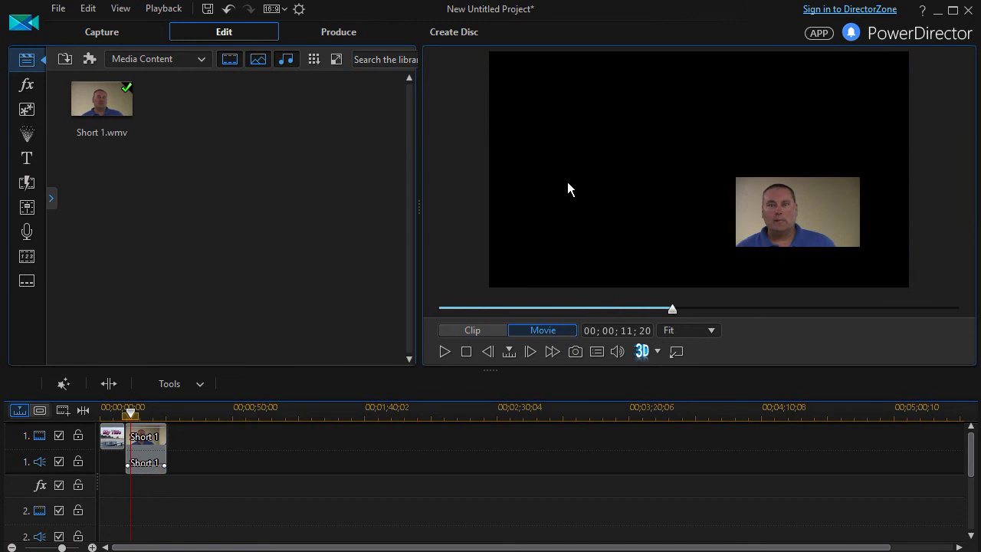
click(115, 443)
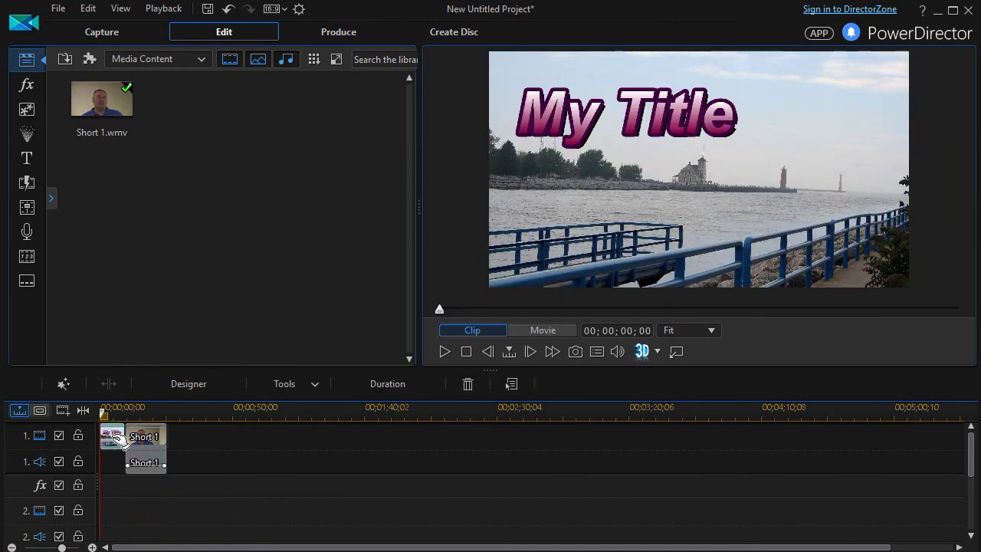